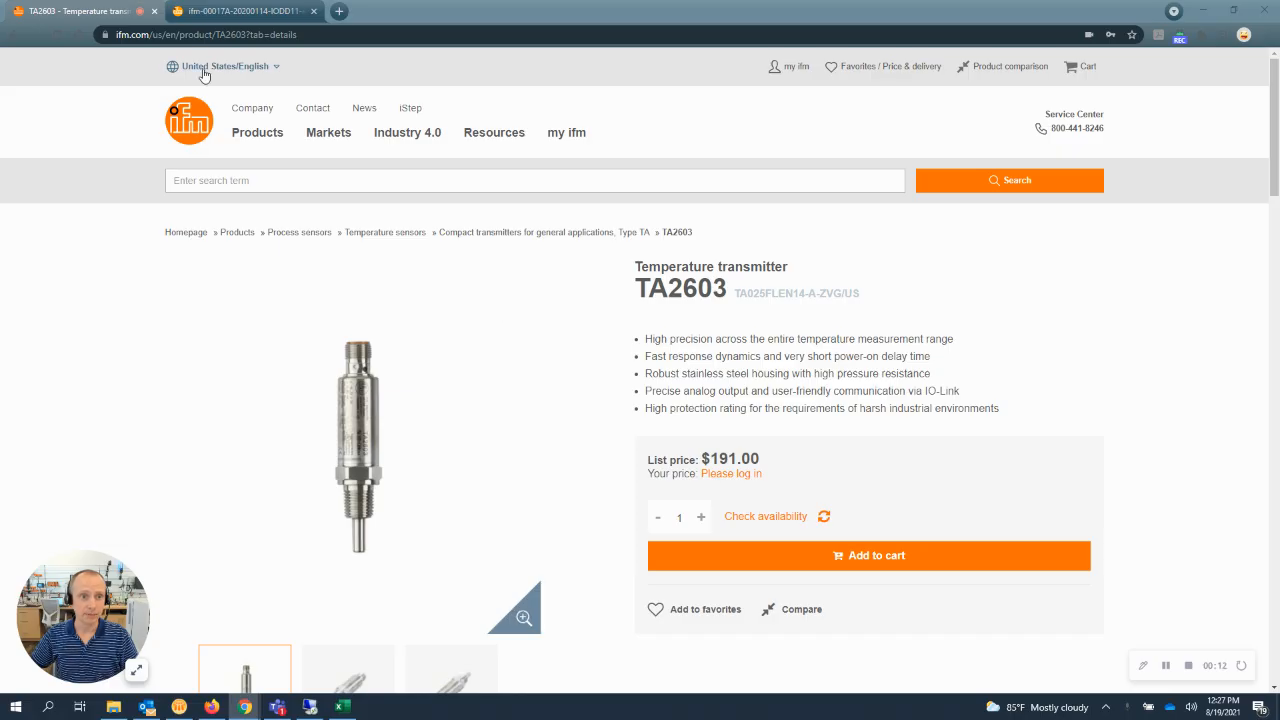
# Step: Show the TA2603 downloads and examine the process data input section of its IO-Link interface description PDF
pyautogui.click(251, 17)
pyautogui.click(125, 11)
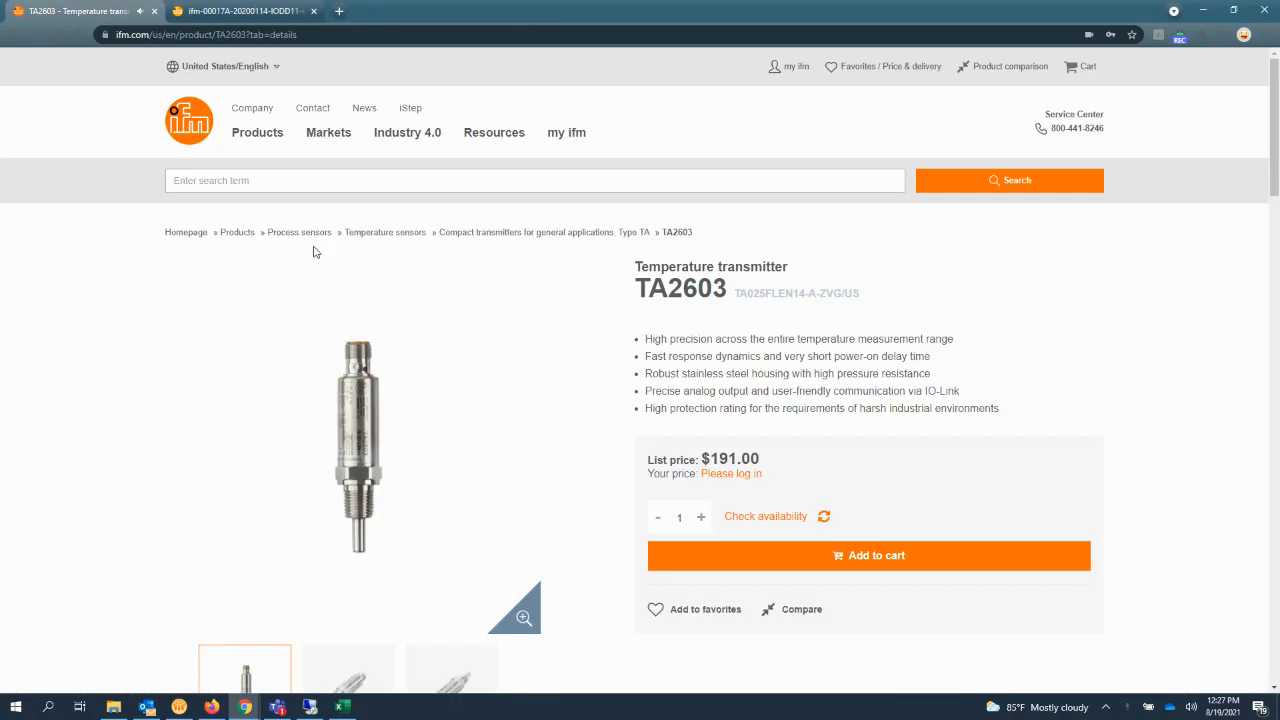
pyautogui.scroll(-5, 530, 380)
pyautogui.click(548, 420)
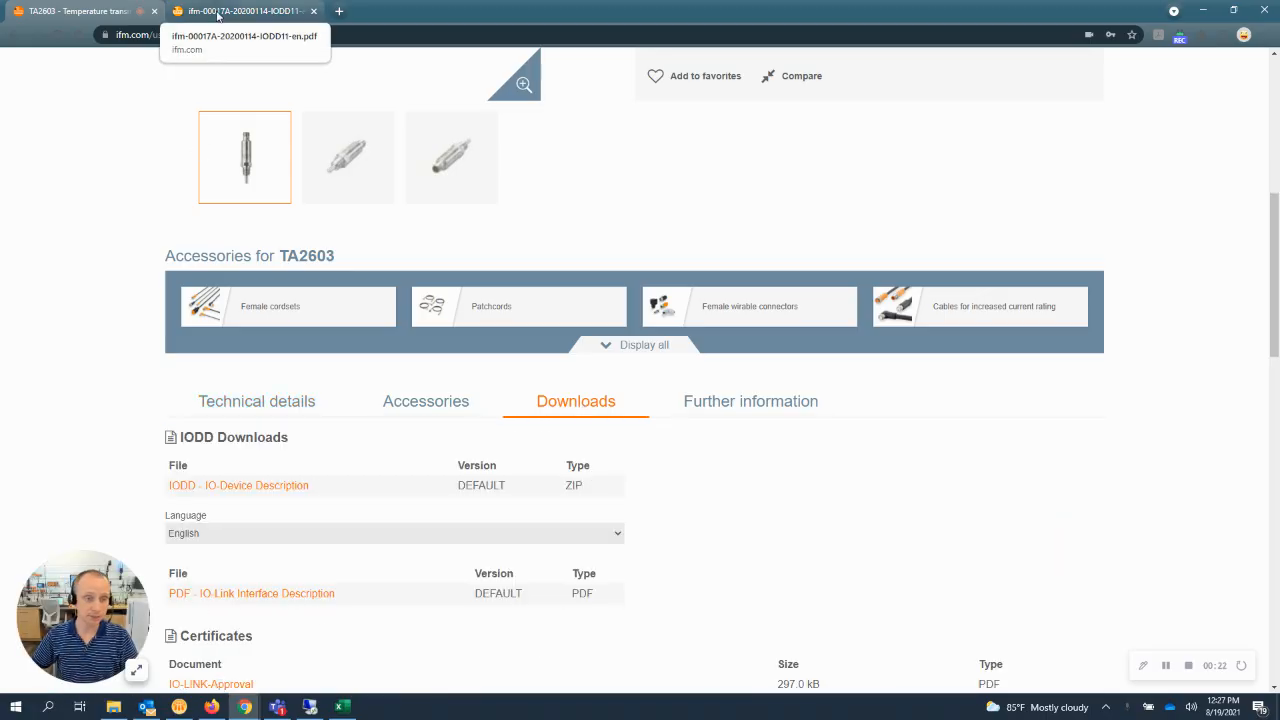
pyautogui.click(218, 12)
pyautogui.scroll(5, 702, 258)
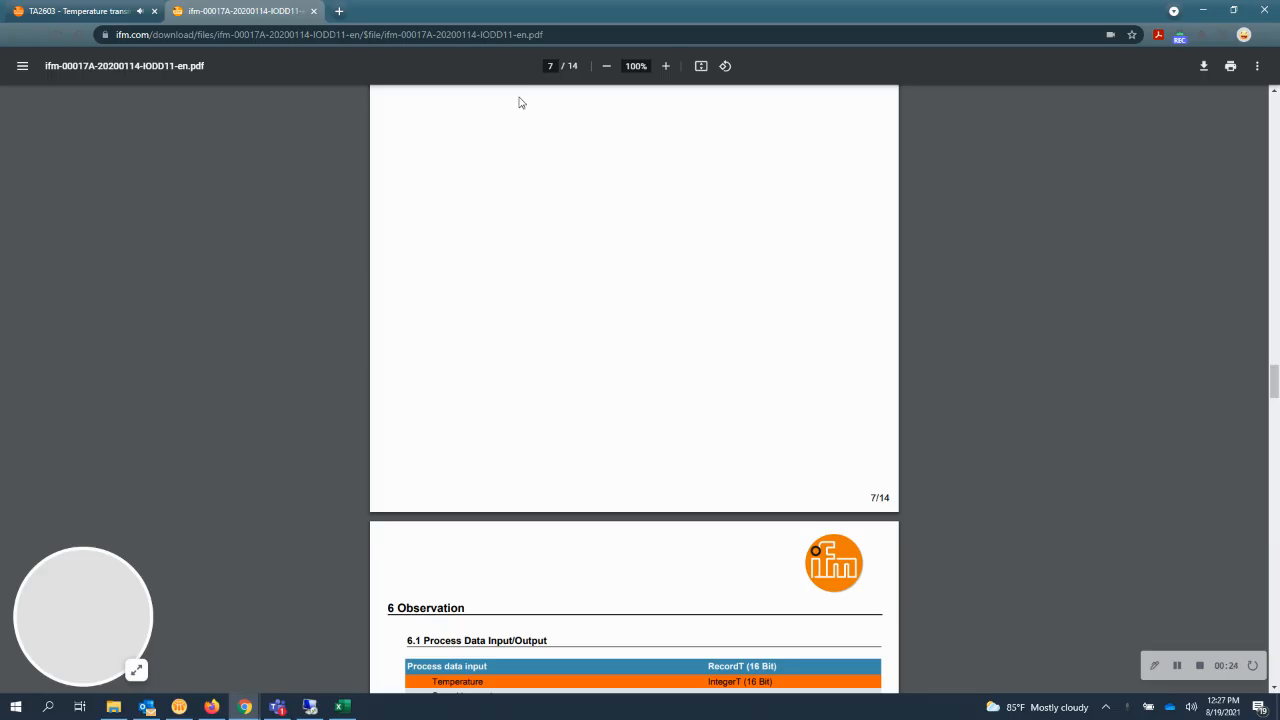
pyautogui.scroll(-4, 636, 335)
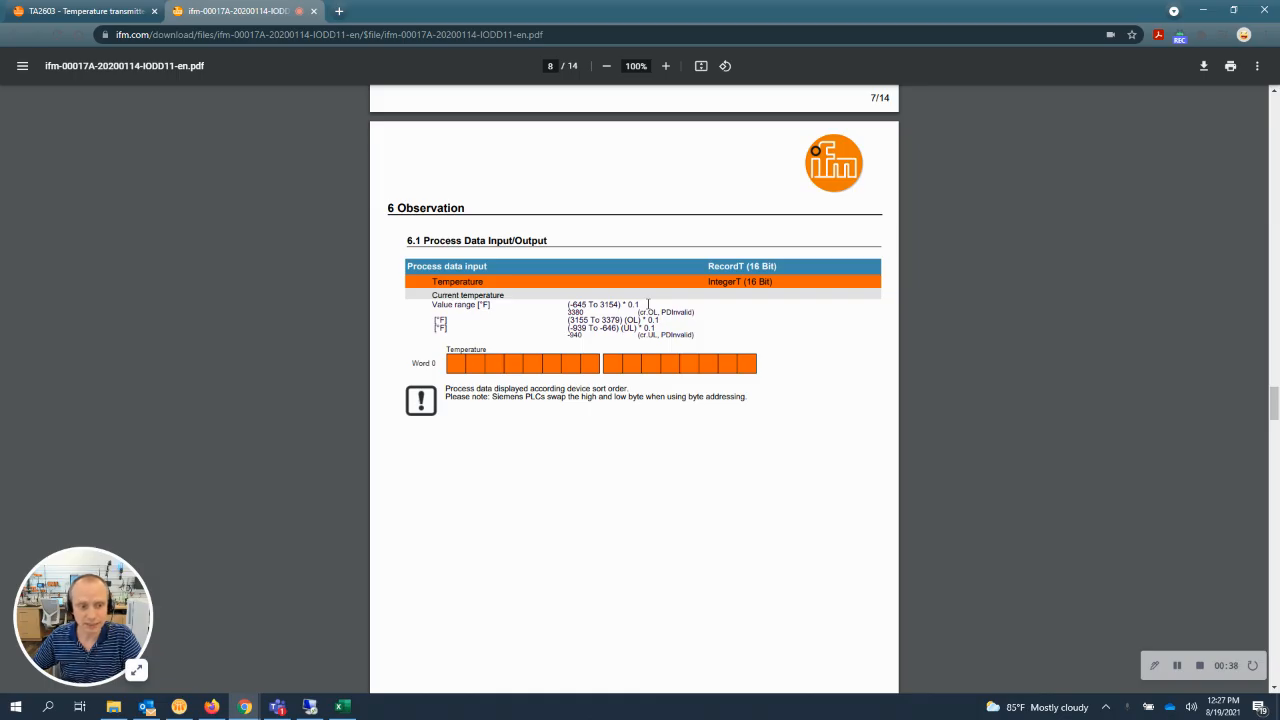
# Step: Switch to KEPServerEX and start adding a device named AL1940 to the Lab_Testing channel, keeping the default model
pyautogui.click(300, 713)
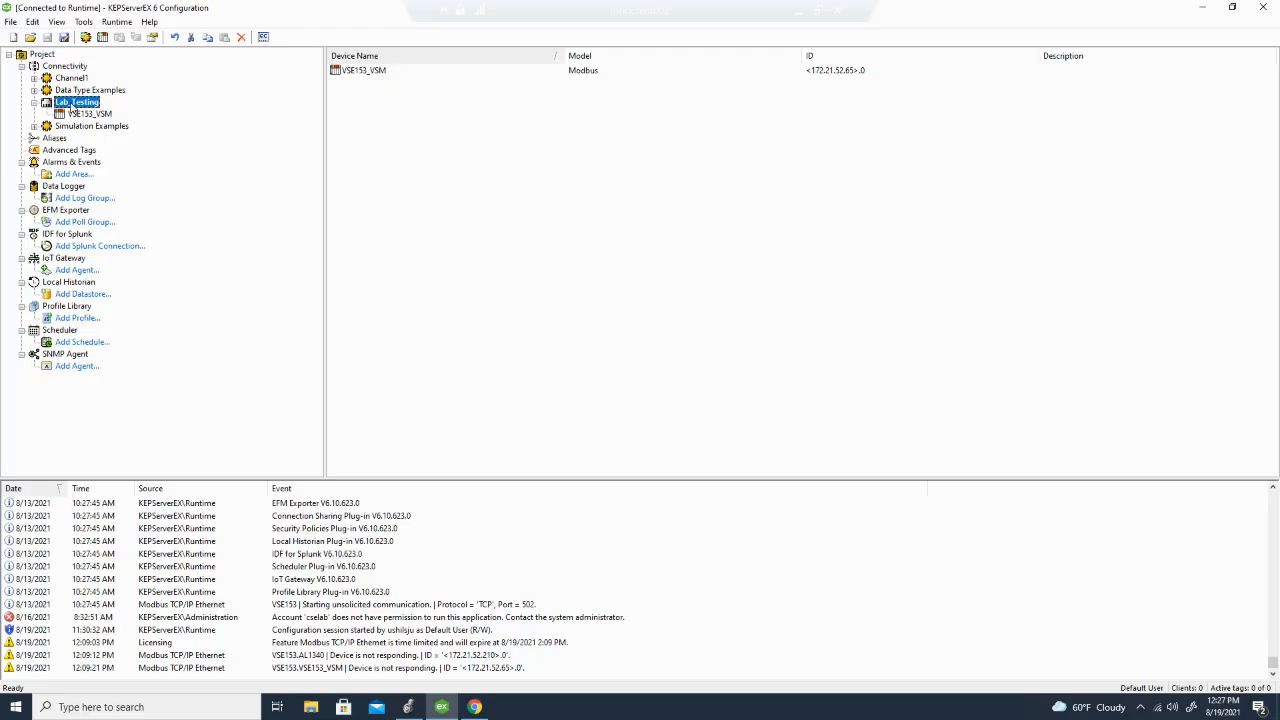
pyautogui.rightClick(79, 106)
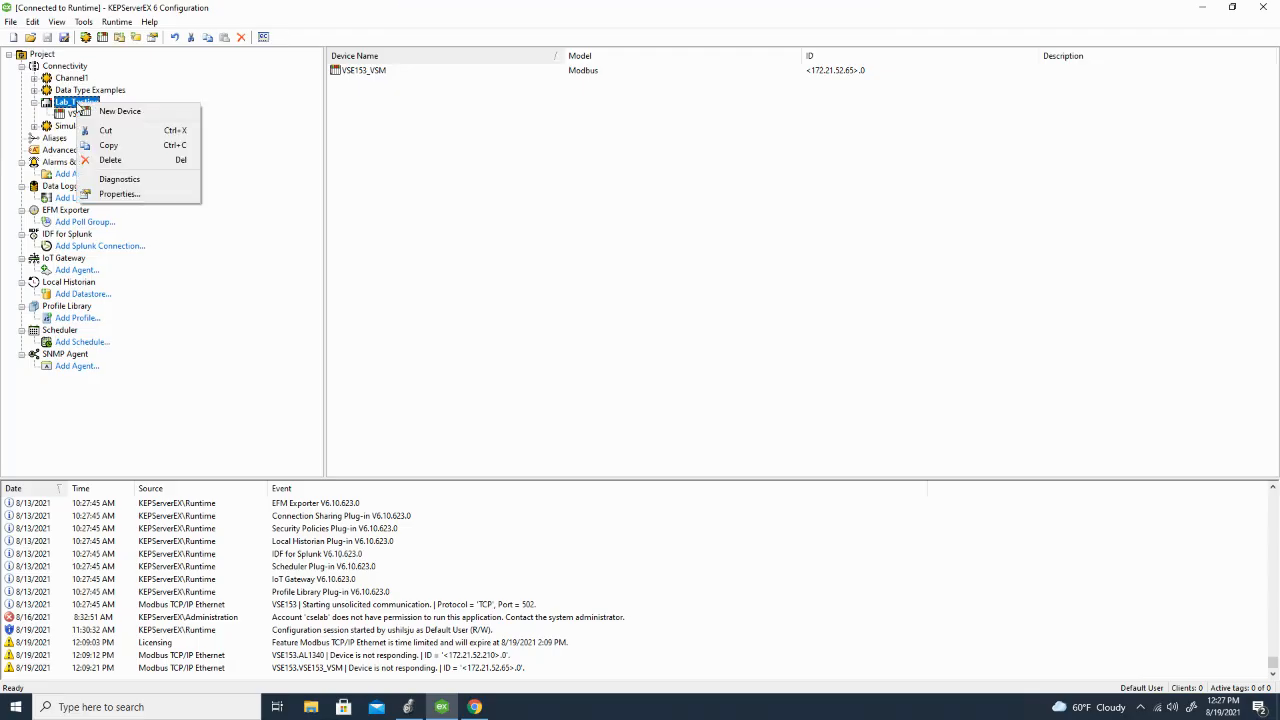
pyautogui.click(121, 111)
pyautogui.write('AL1')
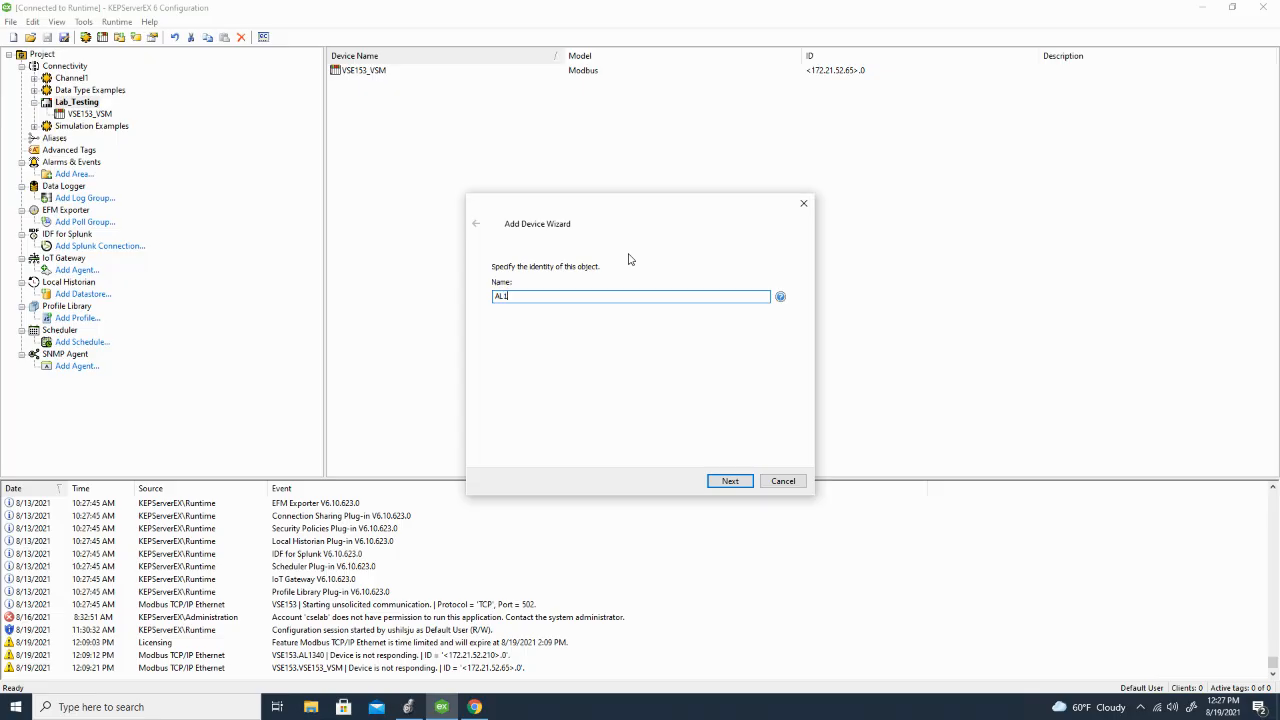
pyautogui.write('940')
pyautogui.click(728, 478)
pyautogui.click(727, 482)
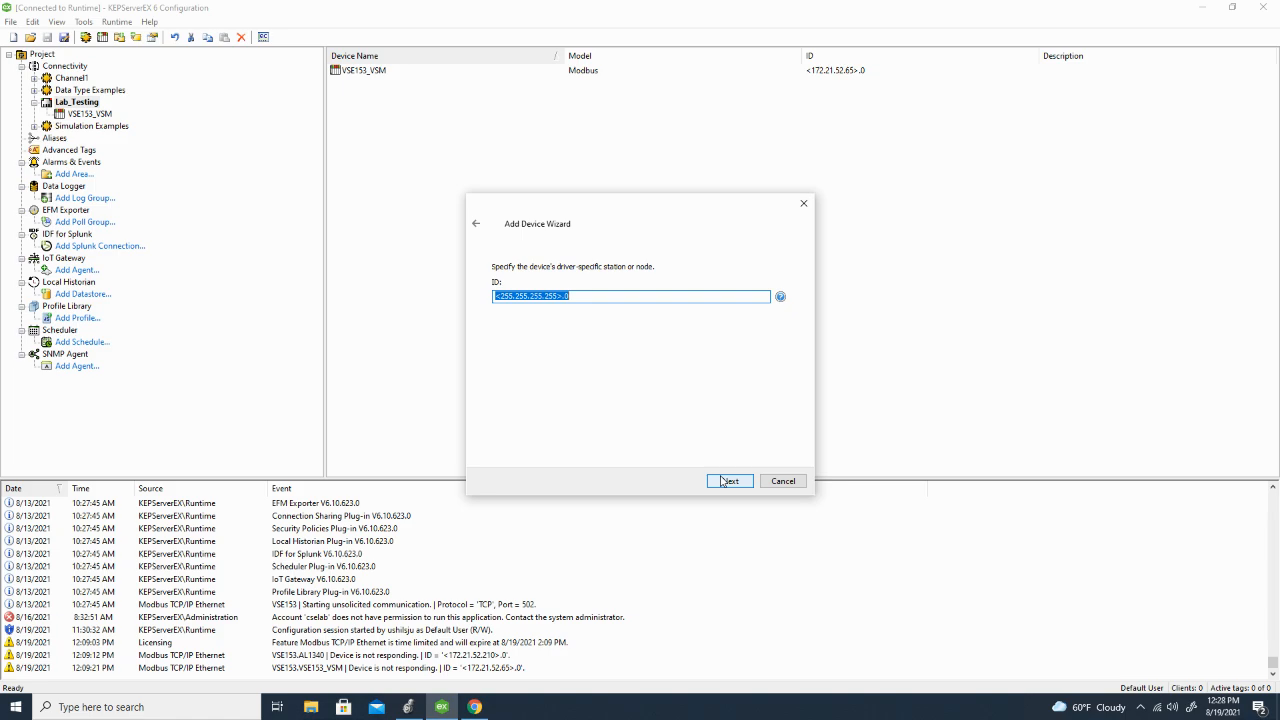
# Step: Set the new device's ID to 172.21.52.205 and accept the default settings up to the variable import page
pyautogui.write('172.21.52.205')
pyautogui.click(729, 481)
pyautogui.click(729, 481)
pyautogui.click(729, 481)
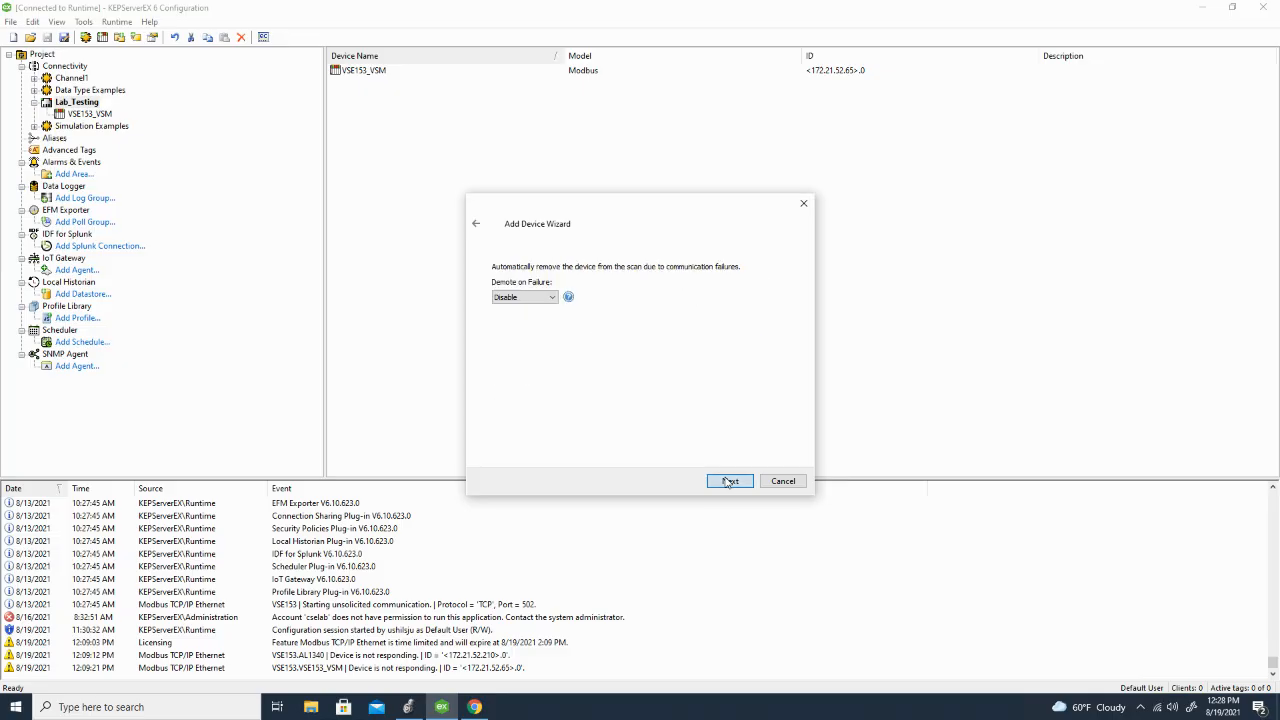
pyautogui.click(729, 481)
pyautogui.click(729, 481)
pyautogui.click(729, 481)
pyautogui.click(729, 481)
pyautogui.click(729, 481)
pyautogui.click(729, 481)
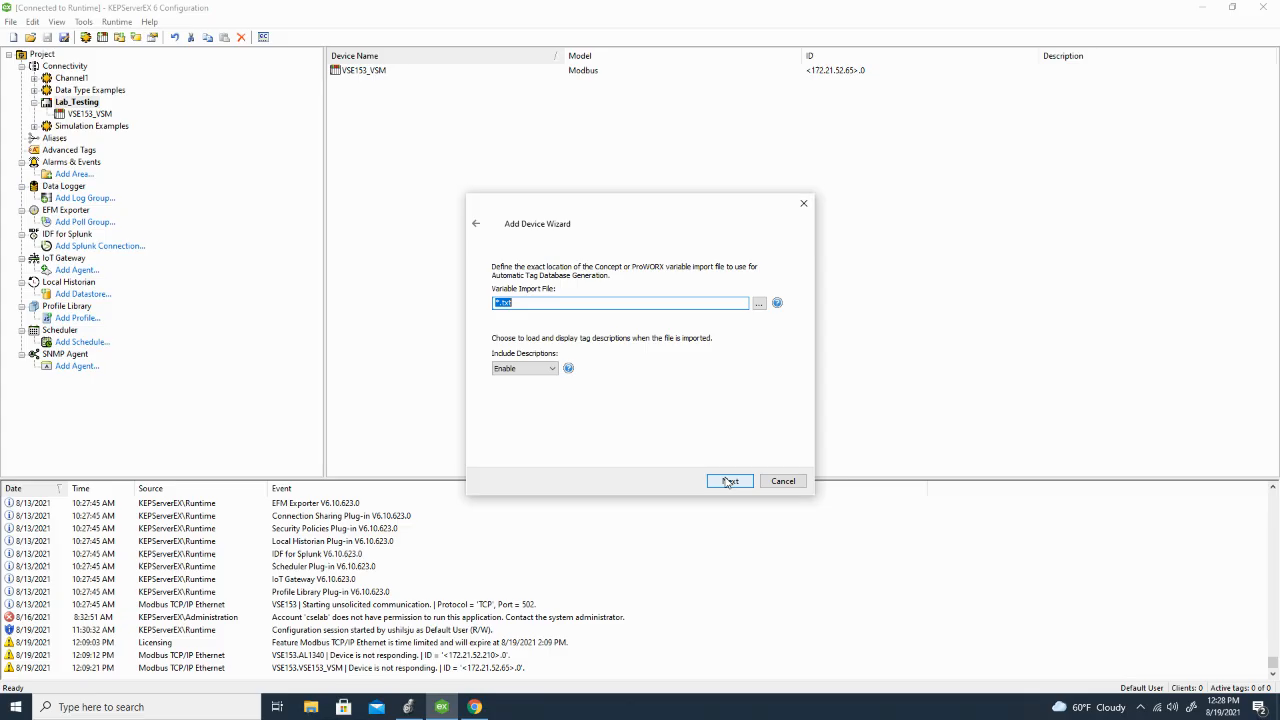
# Step: Set the variable import file to AL1940 and accept the remaining device defaults
pyautogui.write('AL1940')
pyautogui.click(729, 484)
pyautogui.click(729, 482)
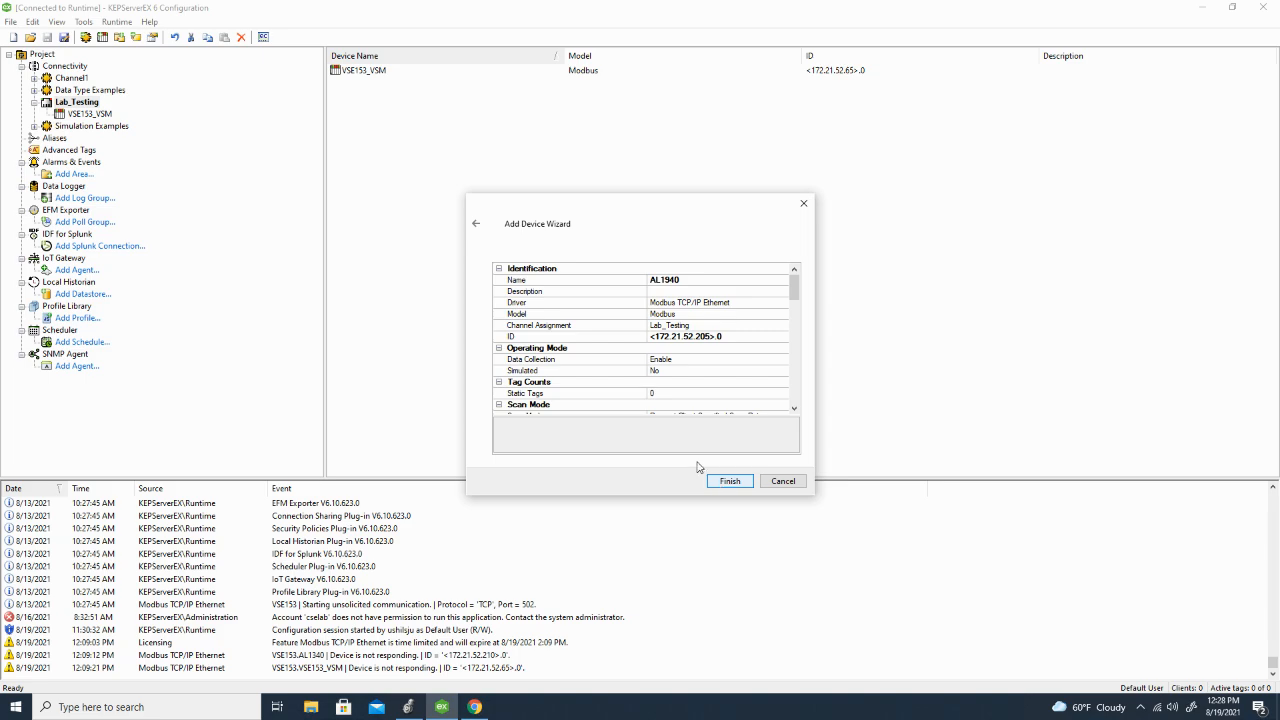
# Step: Review the AL1940 device's property summary and finish creating the device
pyautogui.scroll(-2, 773, 293)
pyautogui.scroll(-2, 773, 293)
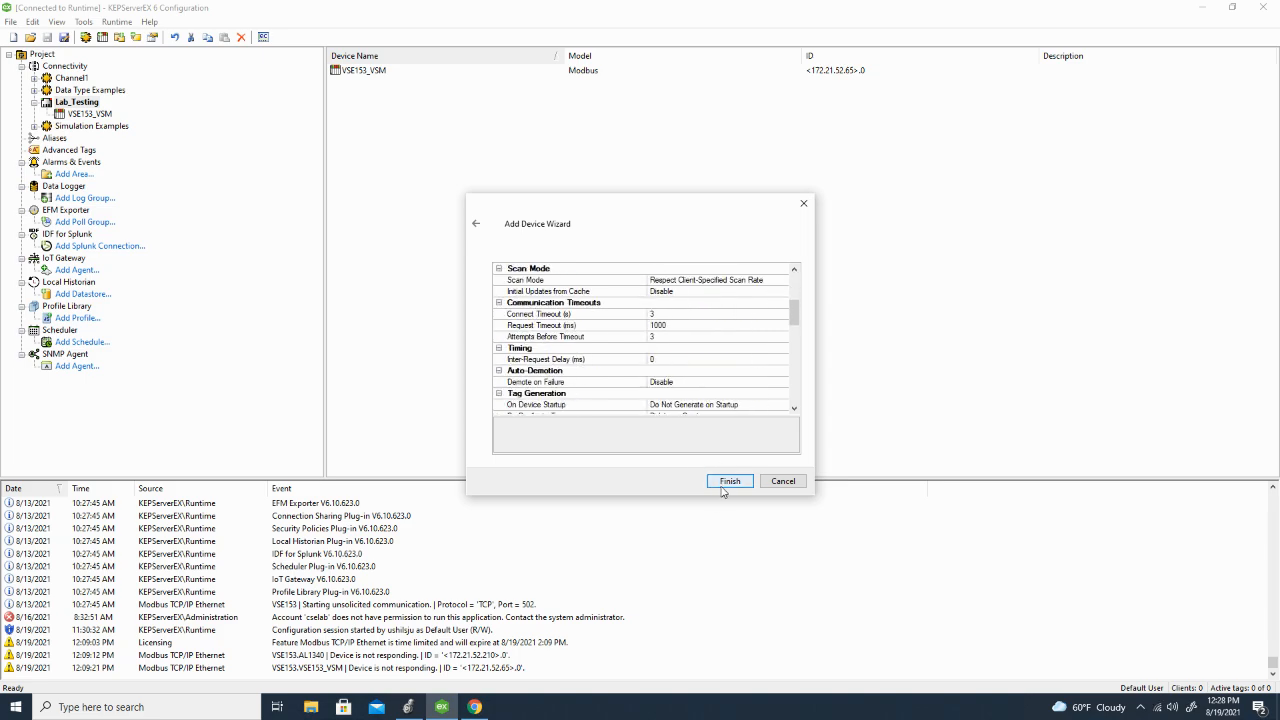
pyautogui.scroll(-1, 713, 328)
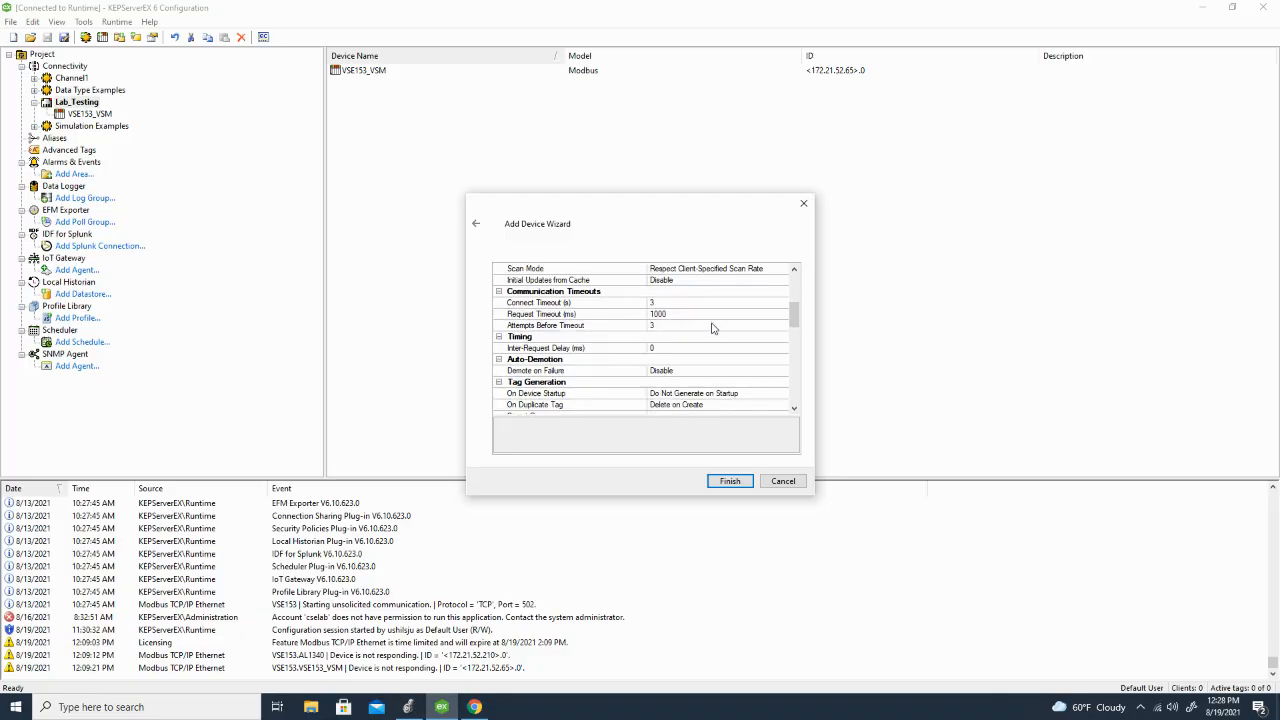
pyautogui.scroll(-5, 713, 328)
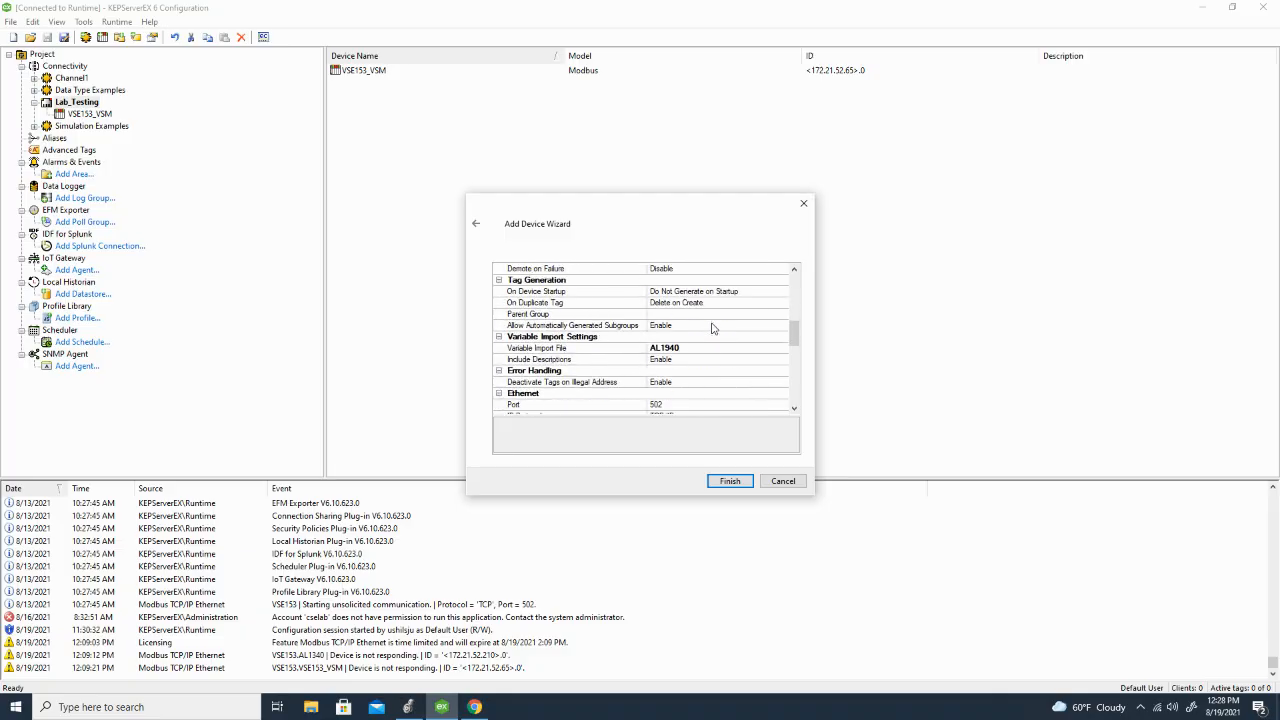
pyautogui.scroll(-7, 713, 328)
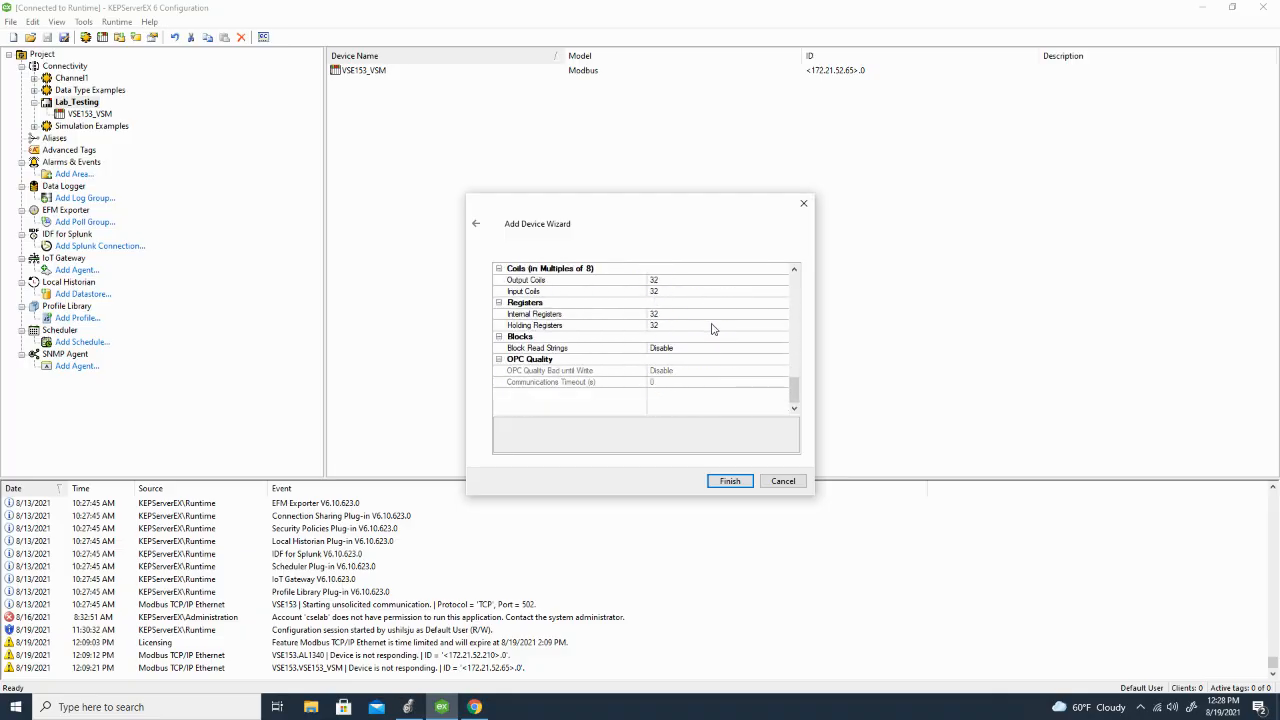
pyautogui.click(728, 482)
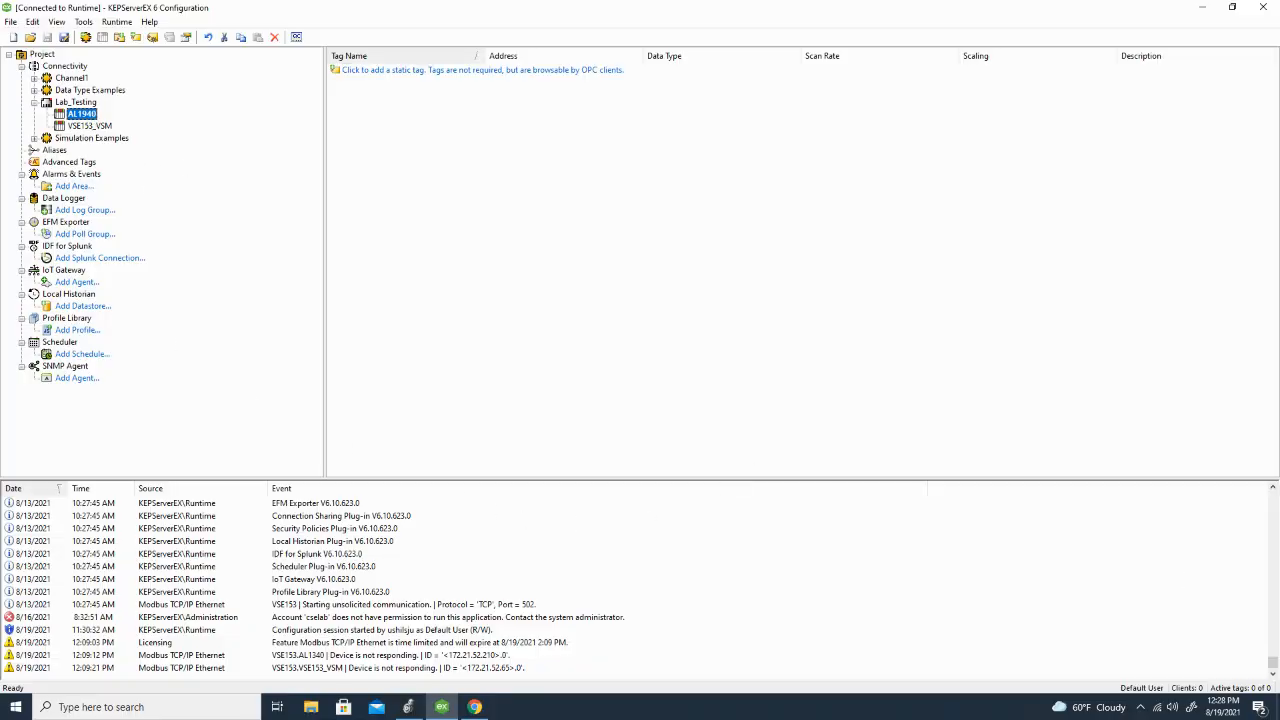
# Step: Add a static tag named Temperature with address 41001 to the AL1940 device
pyautogui.click(372, 74)
pyautogui.write('Temperature')
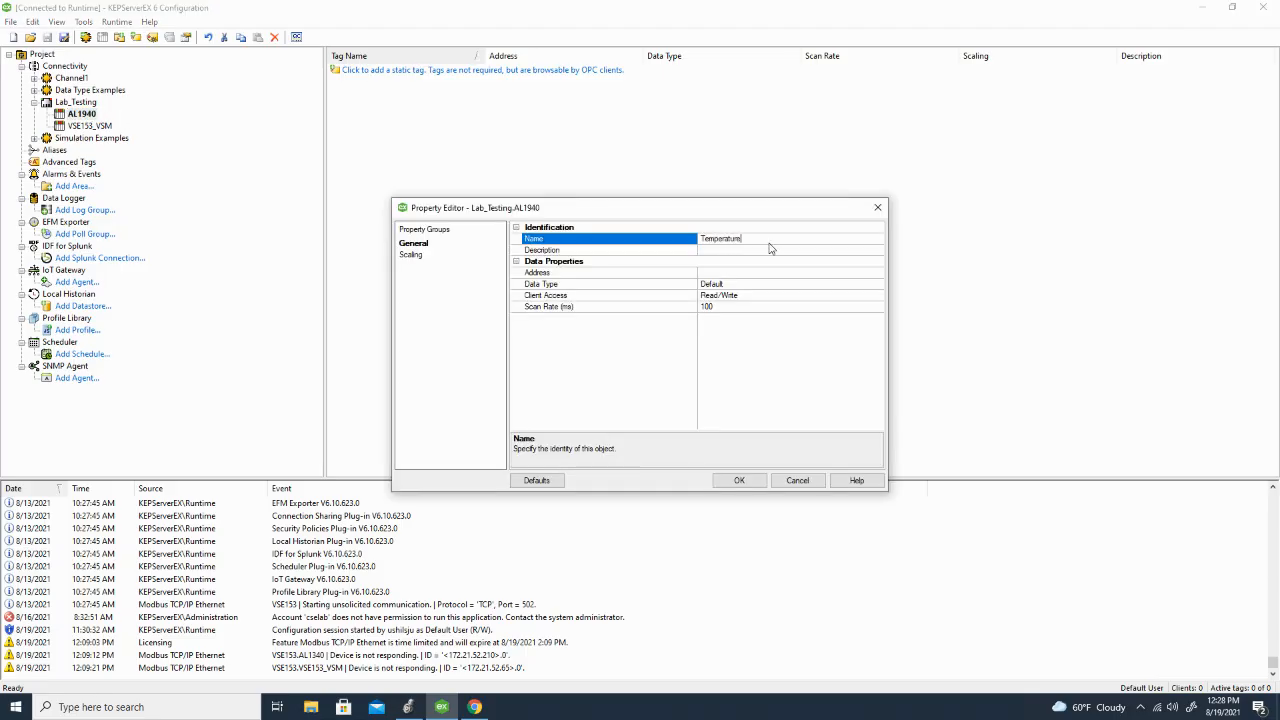
pyautogui.press('Tab')
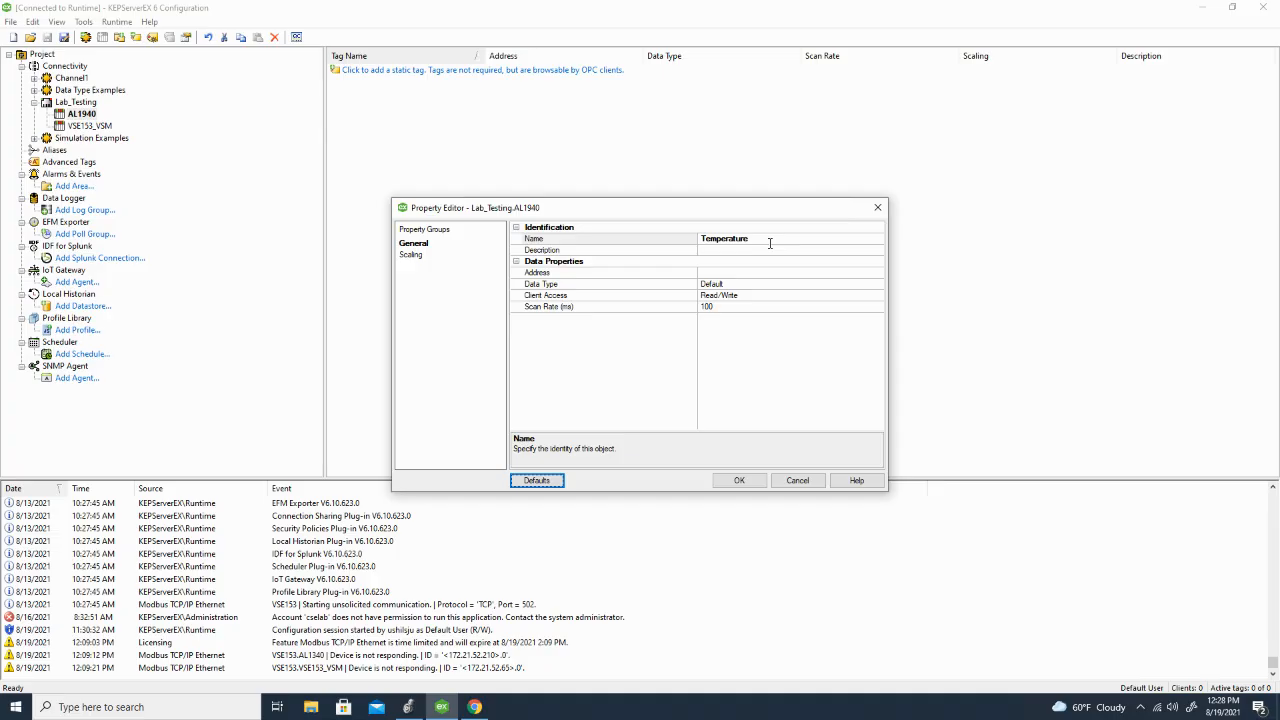
pyautogui.click(708, 273)
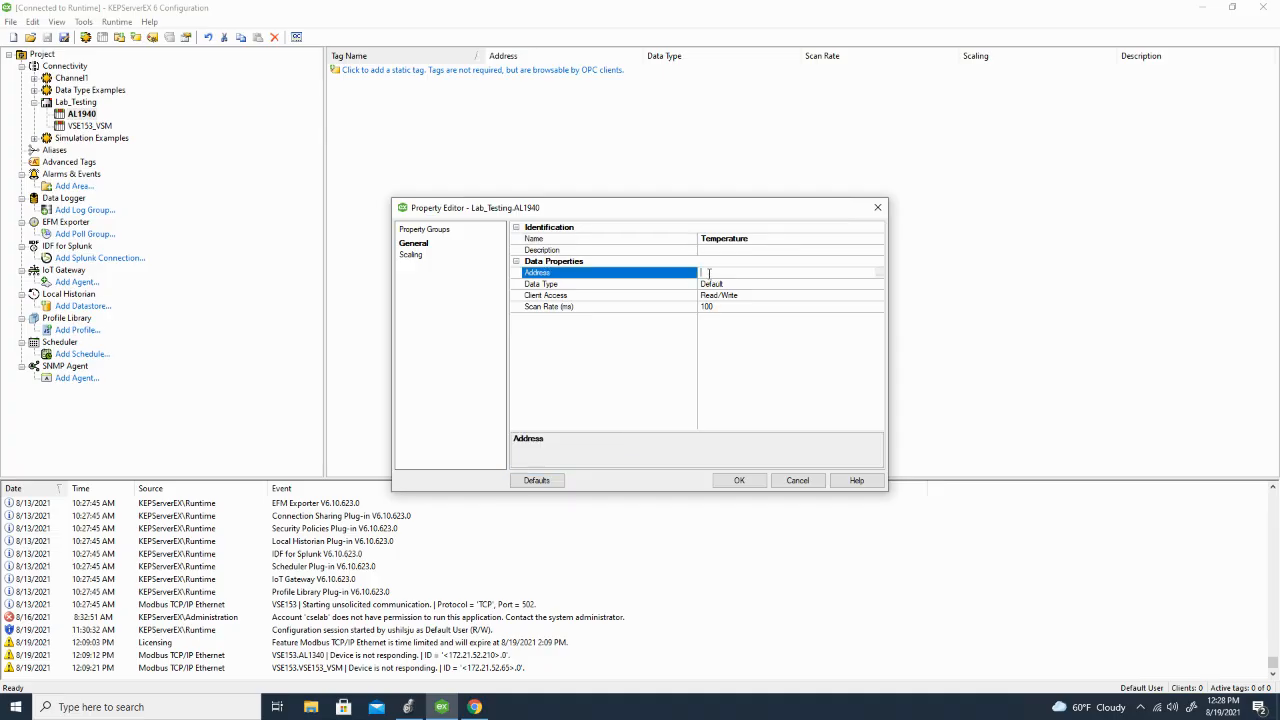
pyautogui.write('41001')
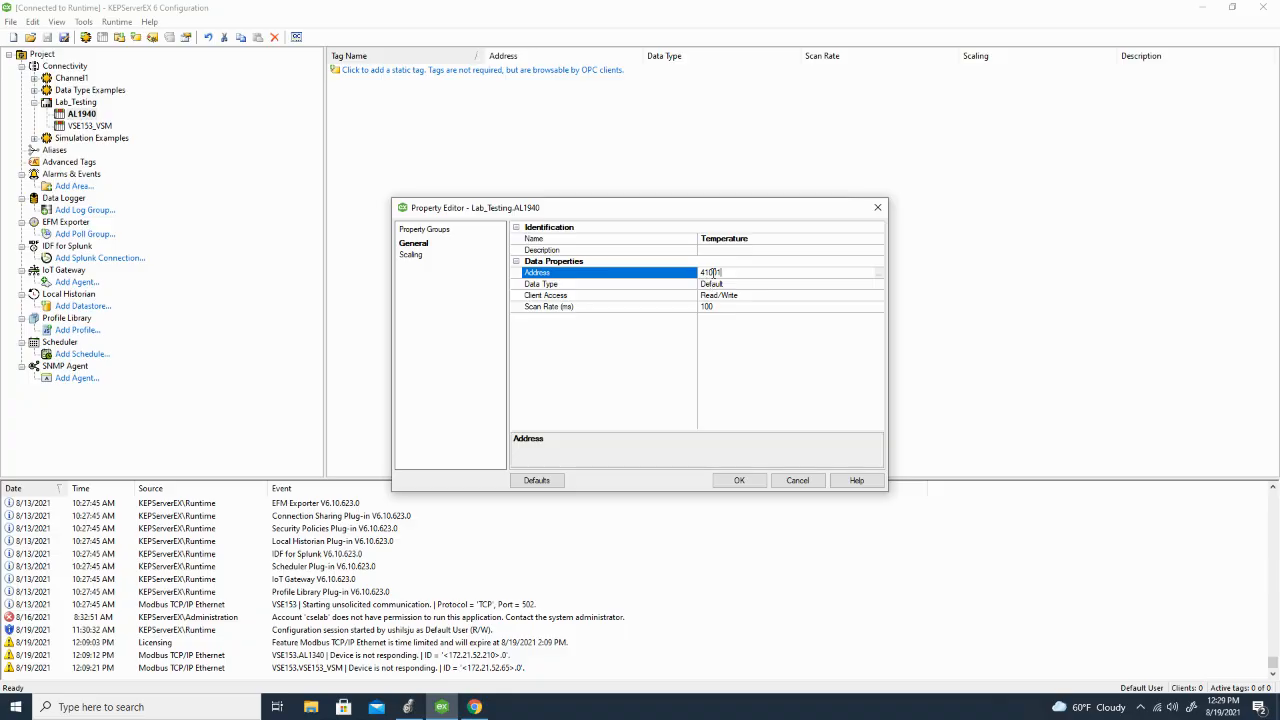
pyautogui.click(740, 481)
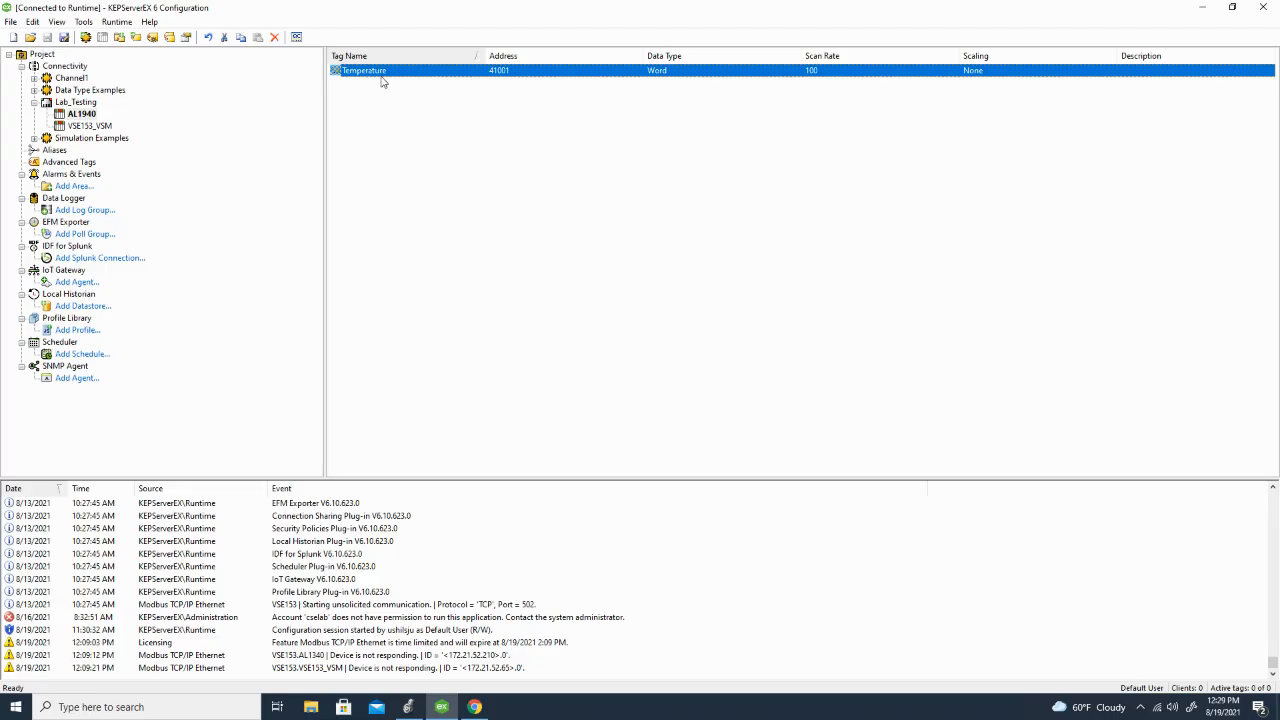
# Step: Add a second tag named Temperature 2 with address 41002 to the AL1940 device
pyautogui.rightClick(372, 79)
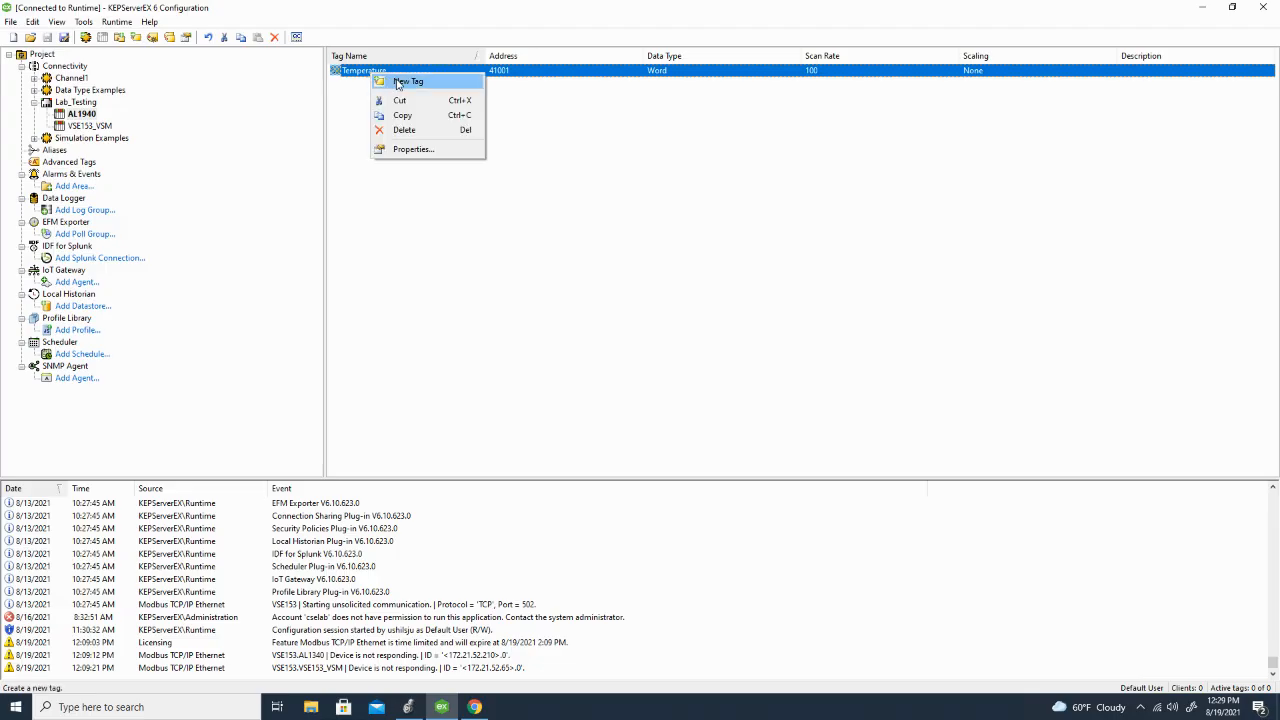
pyautogui.click(398, 82)
pyautogui.write('Tempe')
pyautogui.press('BackSpace')
pyautogui.press('BackSpace')
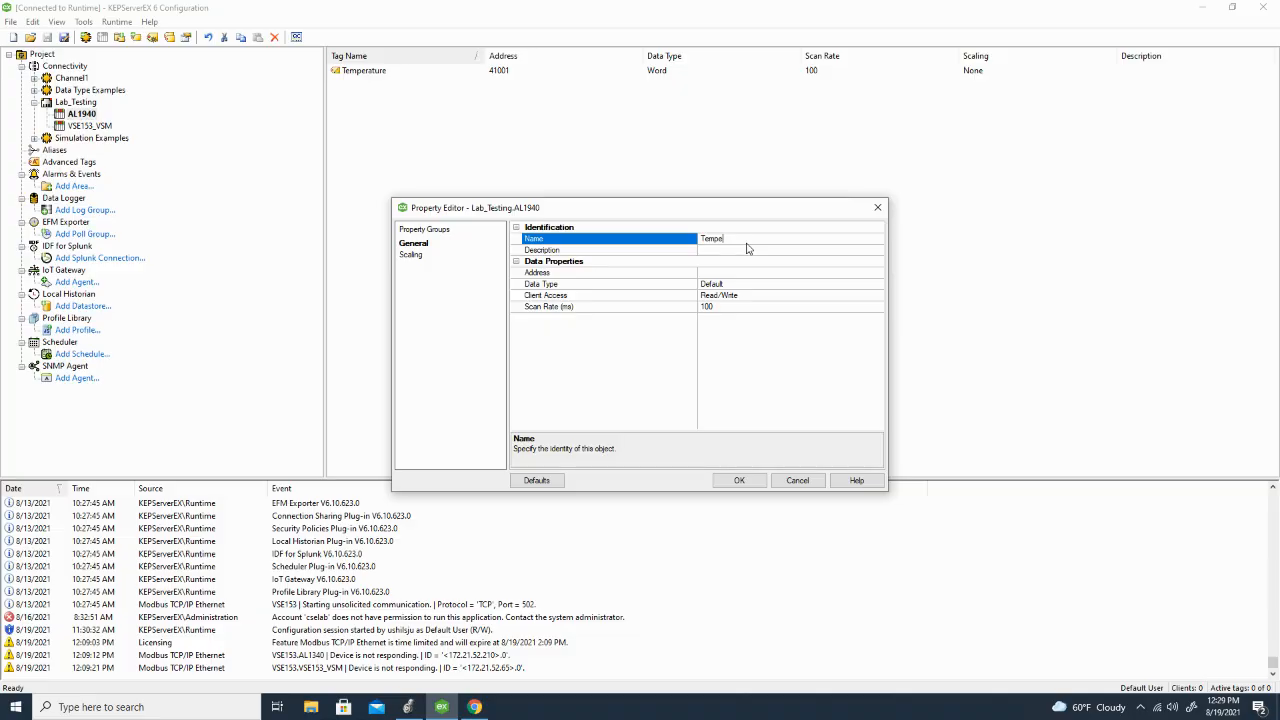
pyautogui.write('rature 2')
pyautogui.click(725, 271)
pyautogui.write('41002')
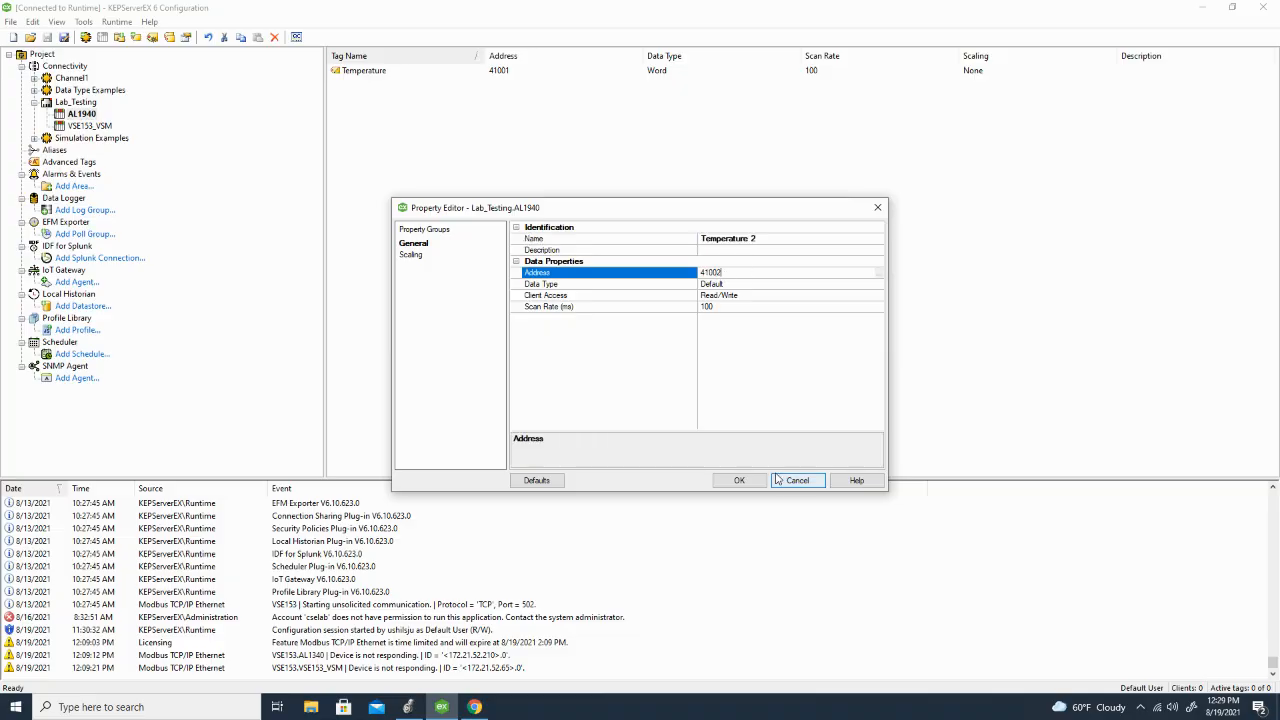
pyautogui.click(739, 480)
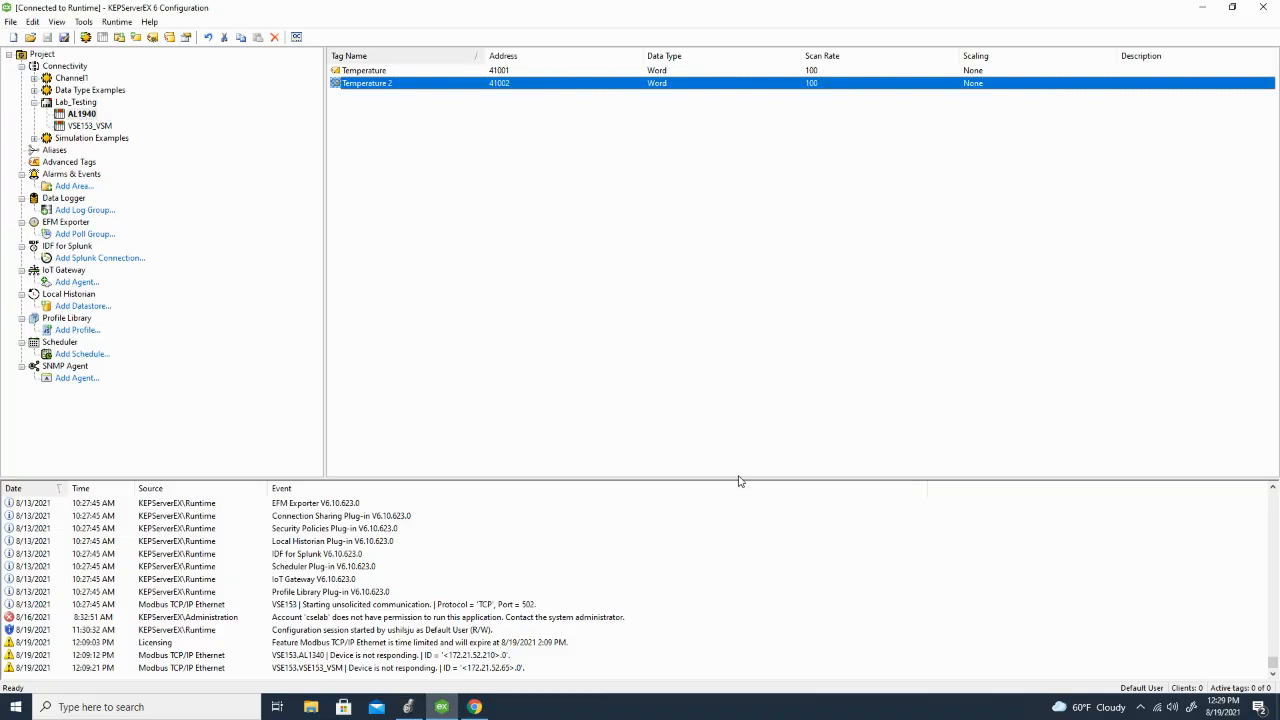
# Step: Add a third tag named Temperature 3 with address 41003 to the AL1940 device
pyautogui.rightClick(357, 86)
pyautogui.click(375, 95)
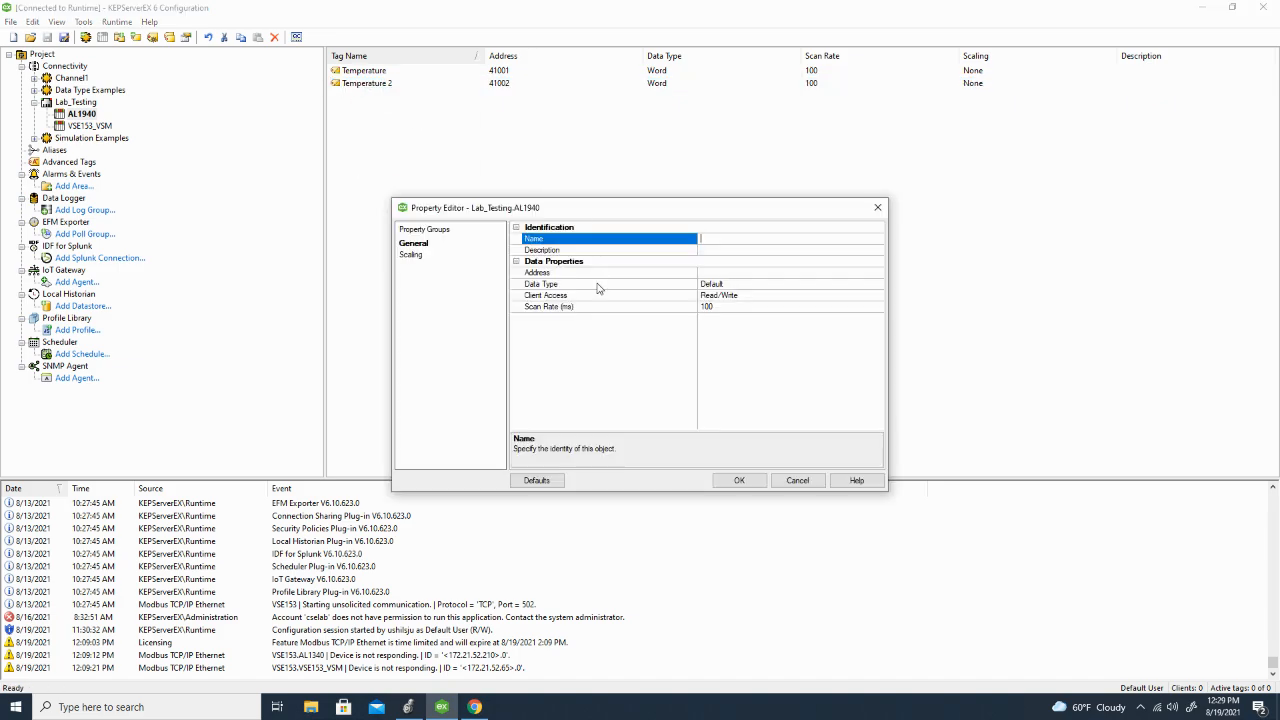
pyautogui.write('Temperature 3')
pyautogui.press('Tab')
pyautogui.click(705, 266)
pyautogui.click(707, 271)
pyautogui.write('4')
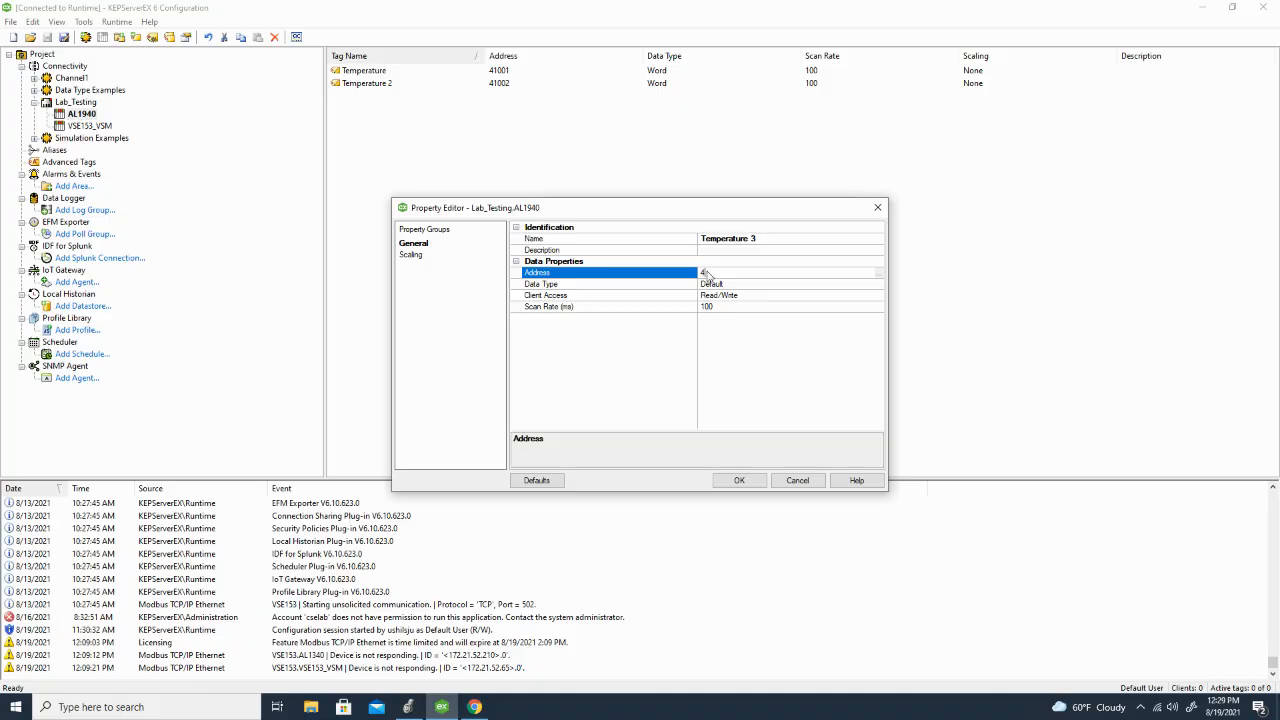
pyautogui.write('1003')
pyautogui.click(739, 480)
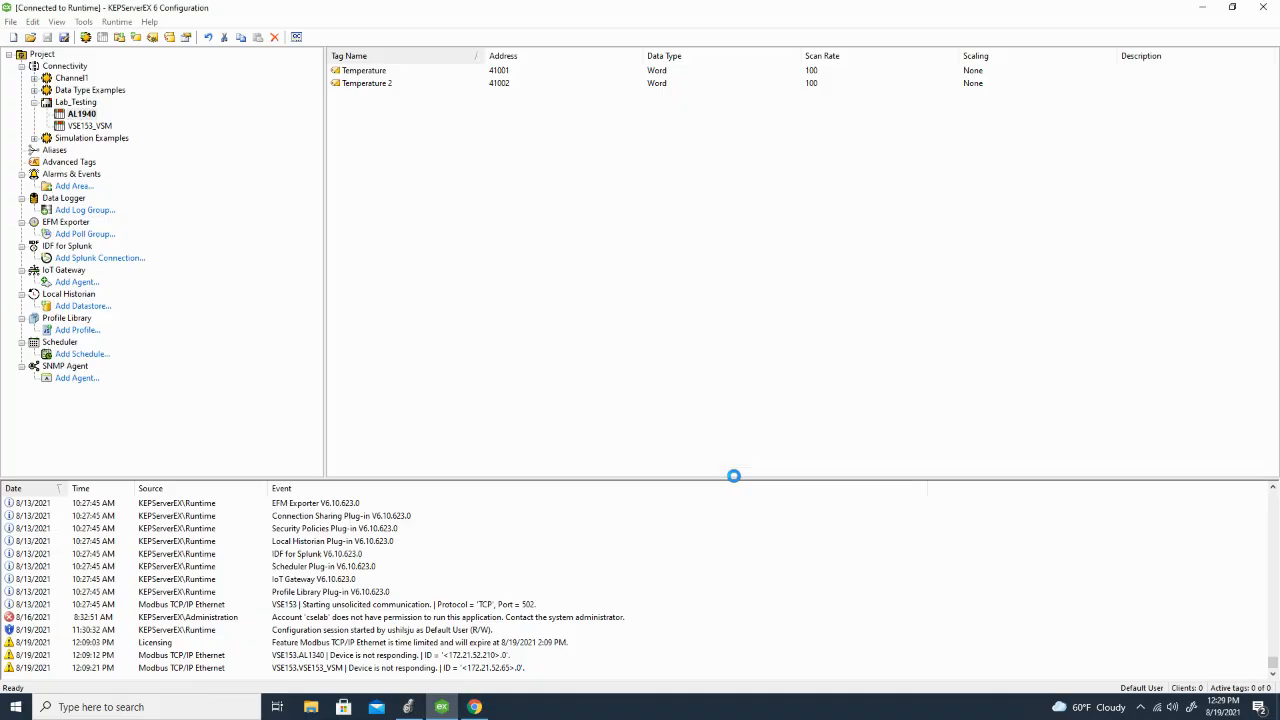
# Step: Monitor the Lab_Testing.AL1940 tag values, especially Temperature 3, in the OPC Quick Client and close it without saving
pyautogui.click(296, 38)
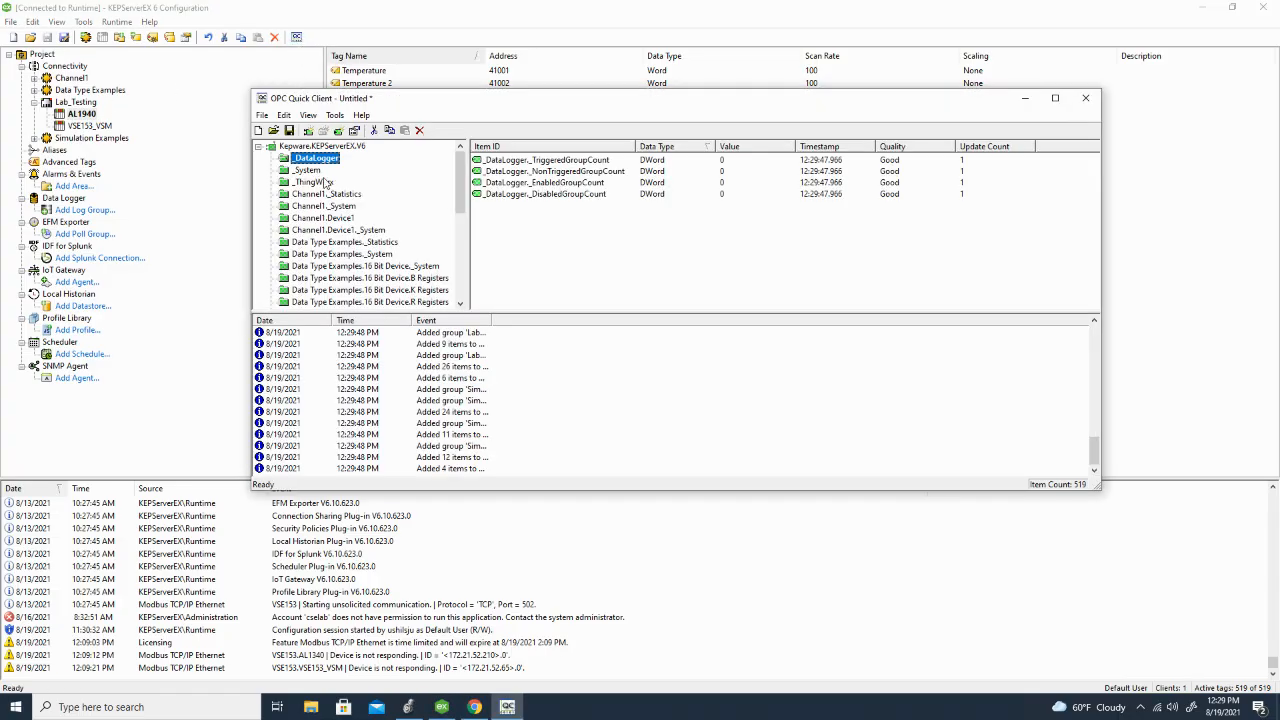
pyautogui.scroll(-8, 323, 181)
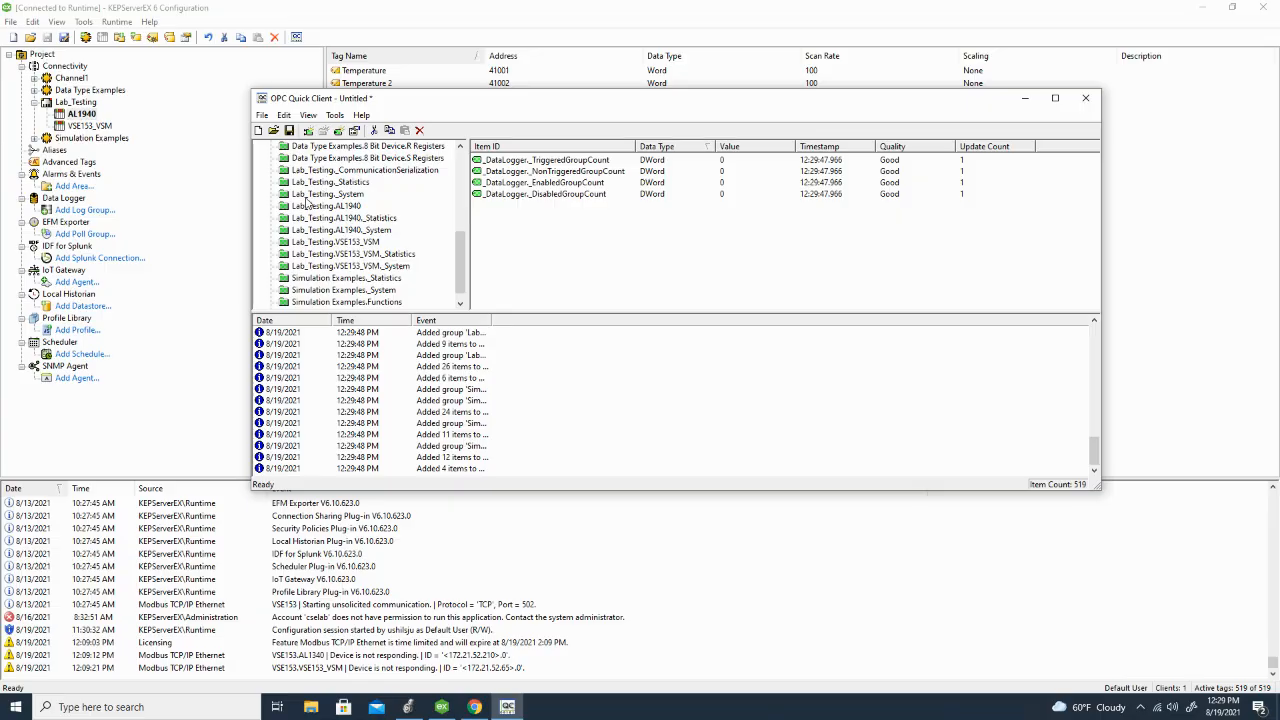
pyautogui.click(302, 208)
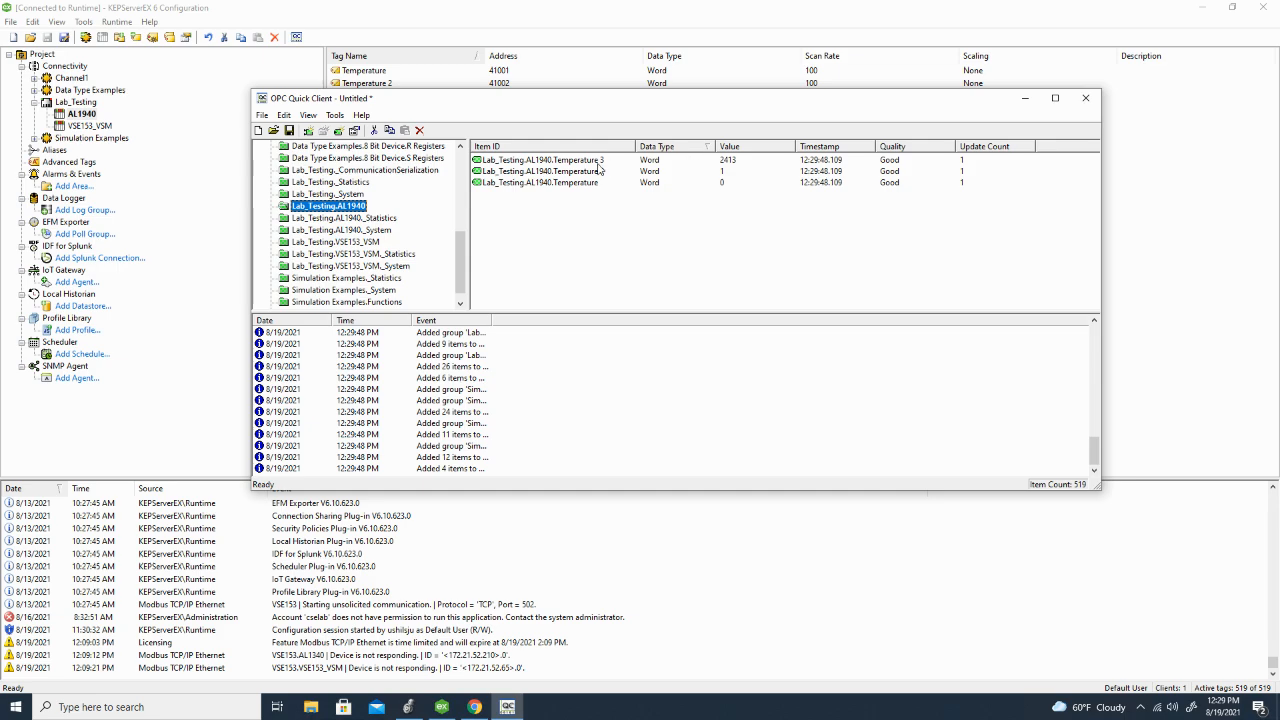
pyautogui.click(527, 167)
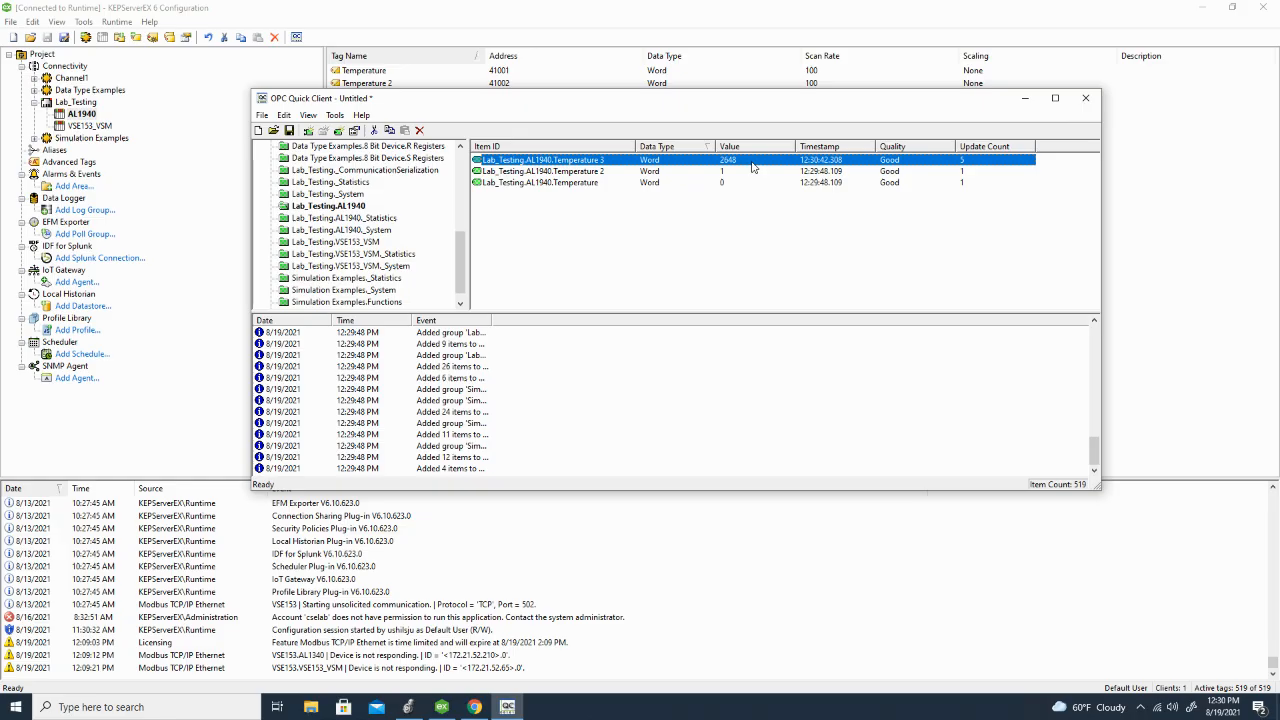
pyautogui.click(1086, 100)
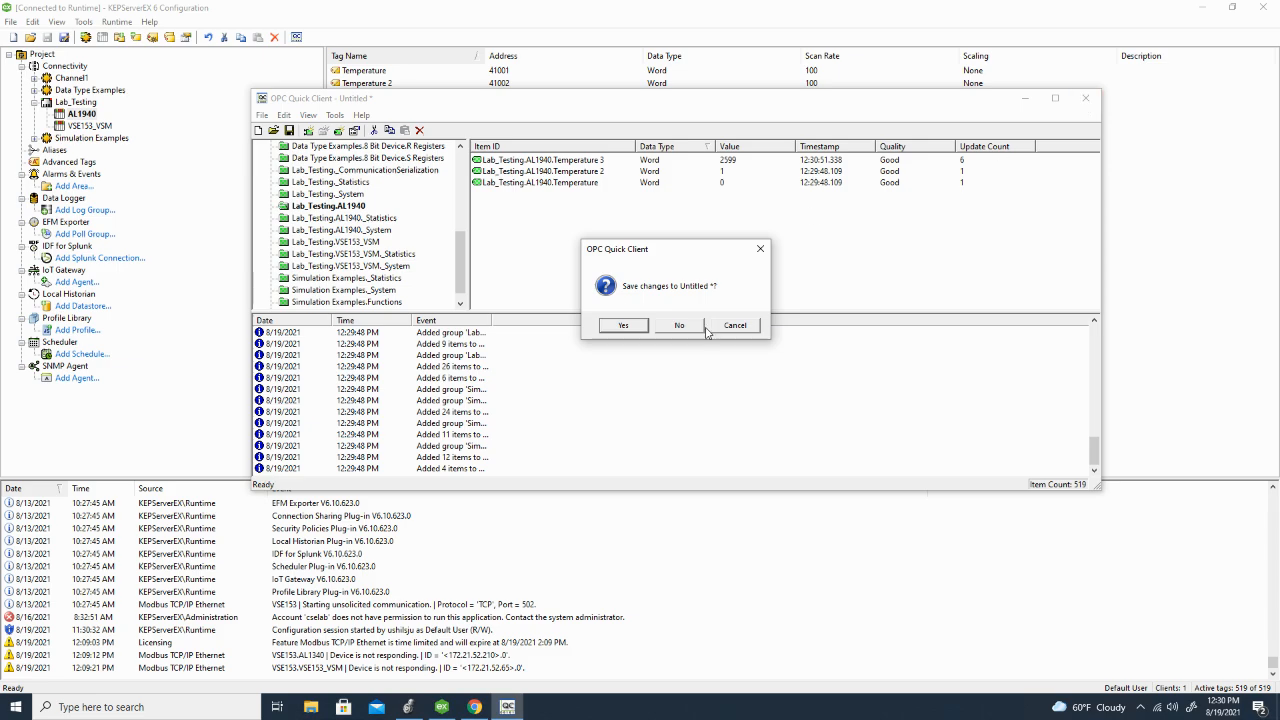
pyautogui.click(689, 326)
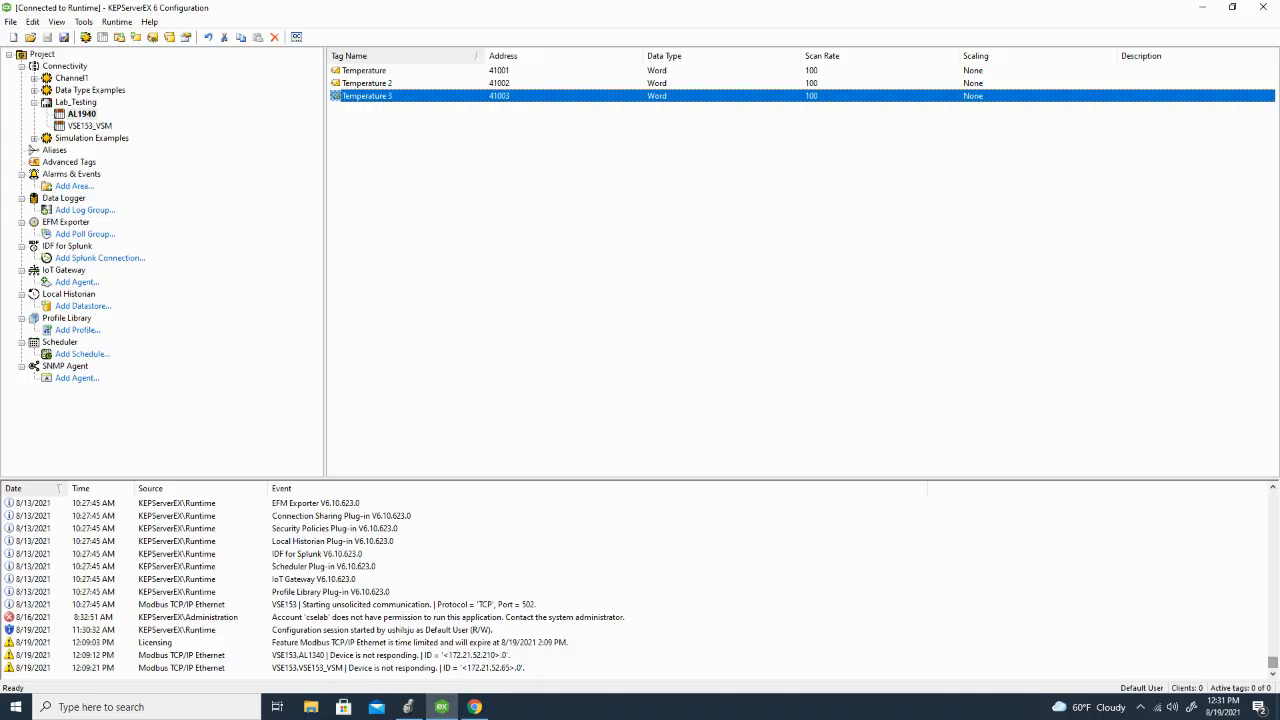
# Step: Bring up the ifm moneo browser window briefly and minimize the remote session to return to the interface description PDF
pyautogui.click(474, 708)
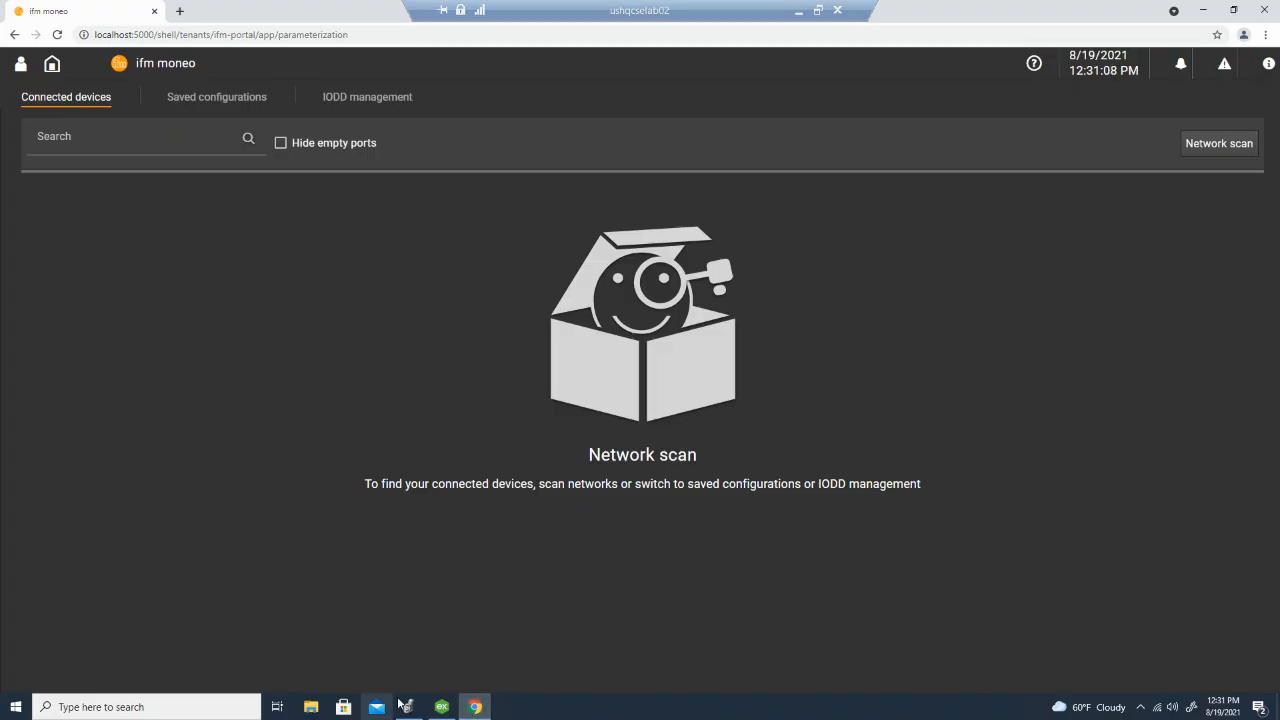
pyautogui.click(797, 13)
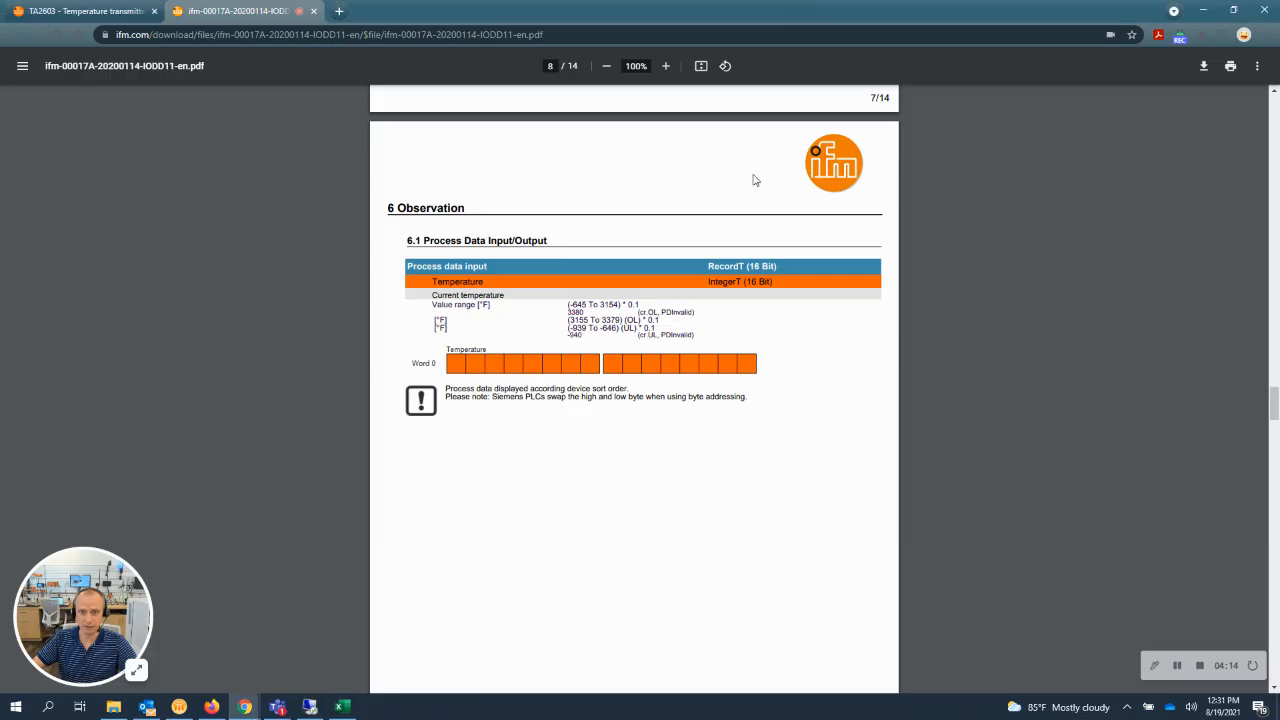